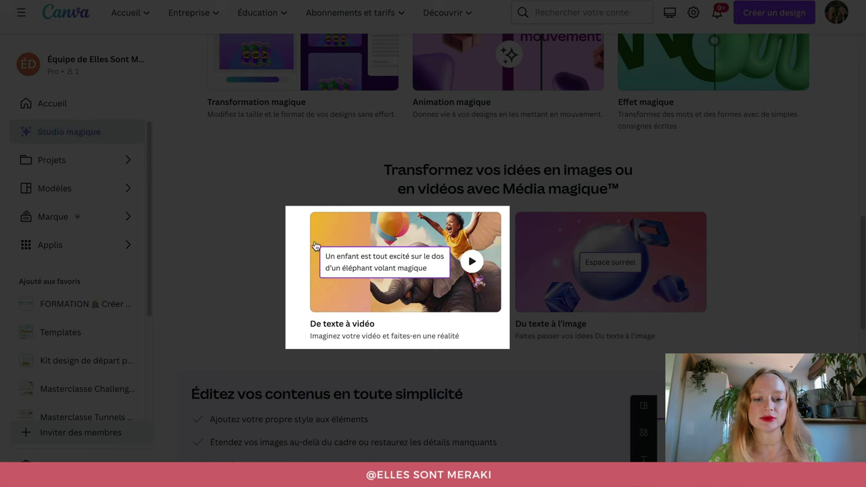
Step: Launch Média magique from the De texte à vidéo card, look over the image styles and formats, and return to video generation
left_click(377, 292)
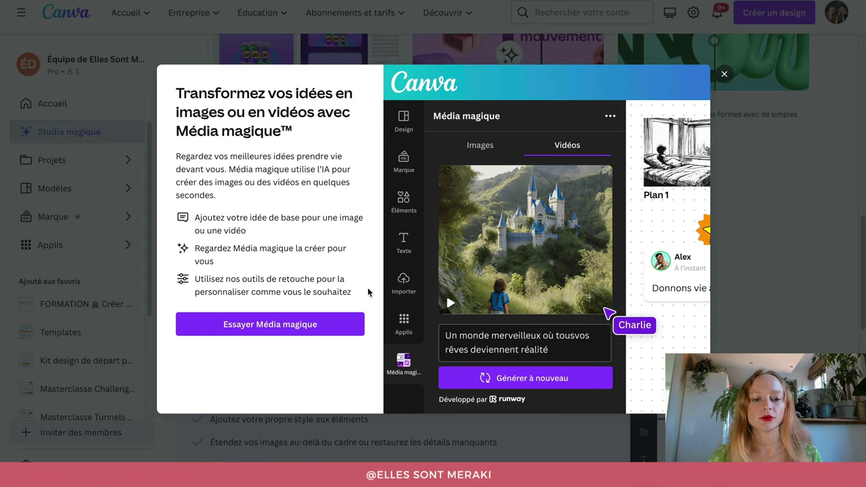
left_click(267, 327)
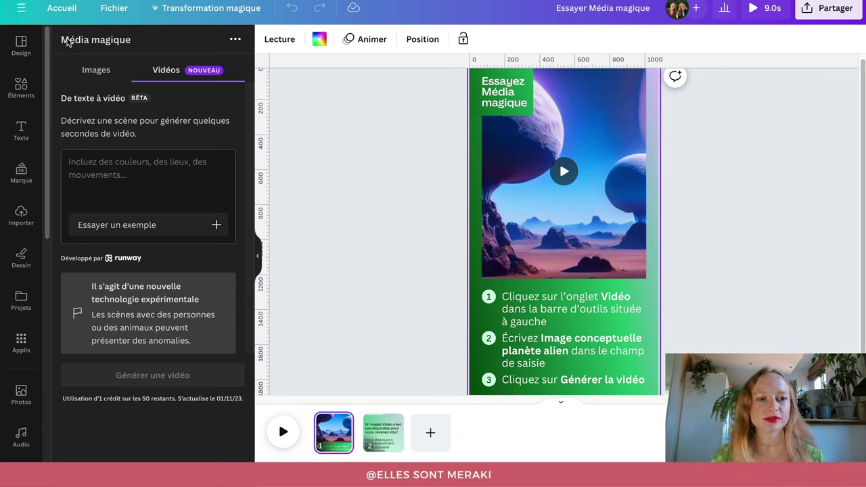
left_click(97, 70)
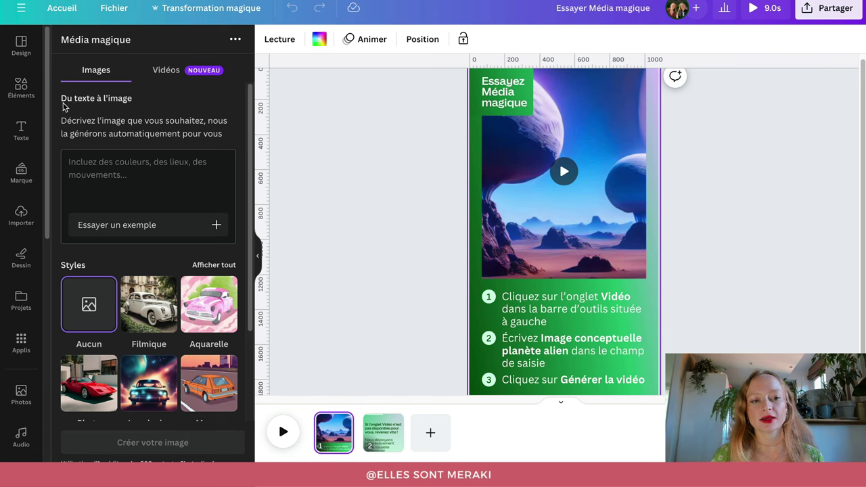
scroll(169, 344, "down", 4)
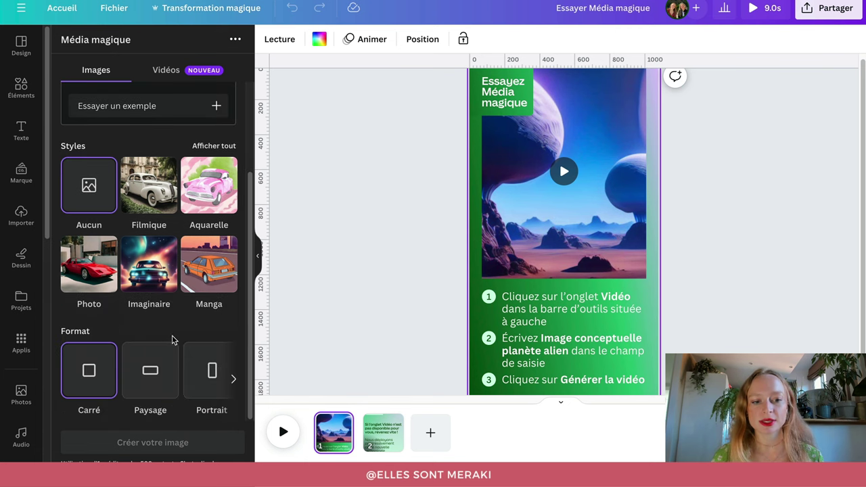
scroll(174, 341, "up", 4)
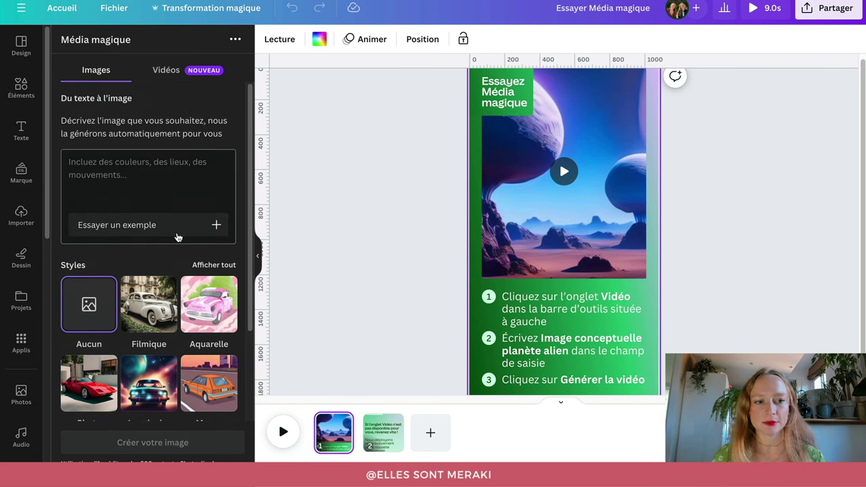
left_click(190, 73)
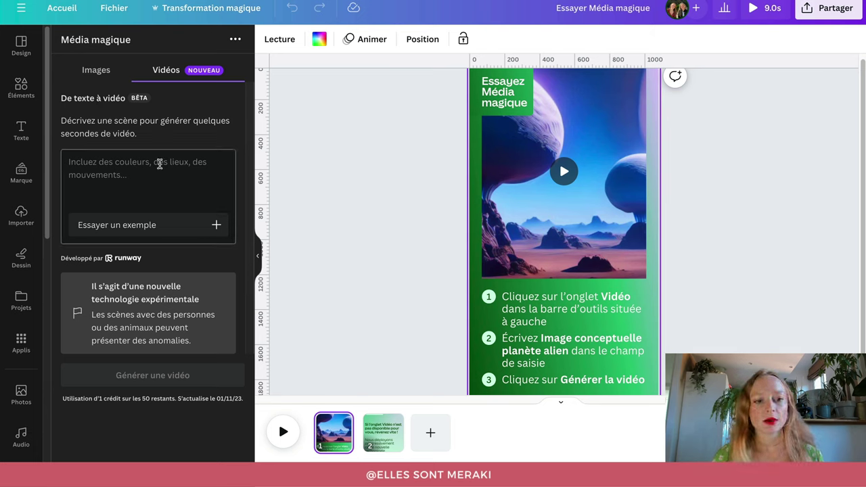
Step: Cycle through the example video prompts until the one about old books on a desk near a window is loaded
left_click(130, 228)
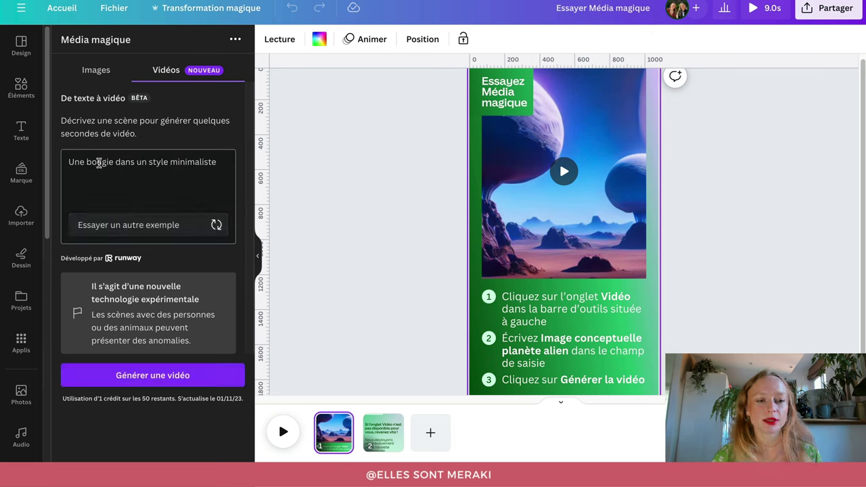
left_click(177, 231)
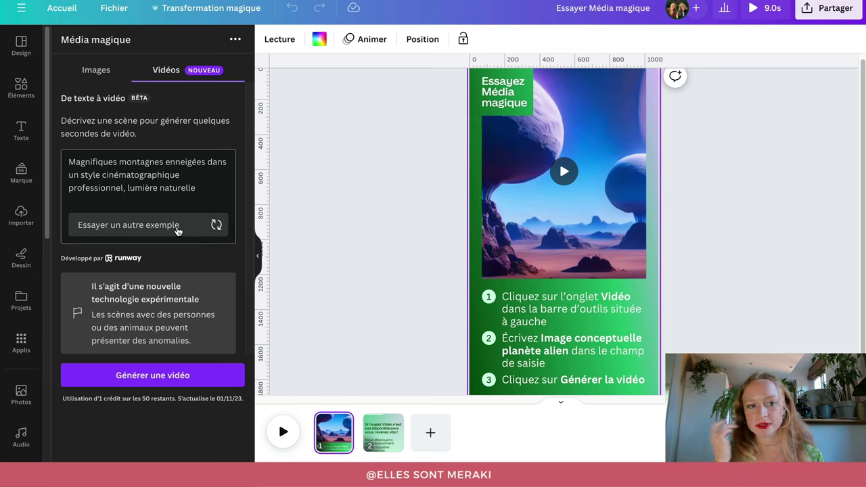
left_click(177, 231)
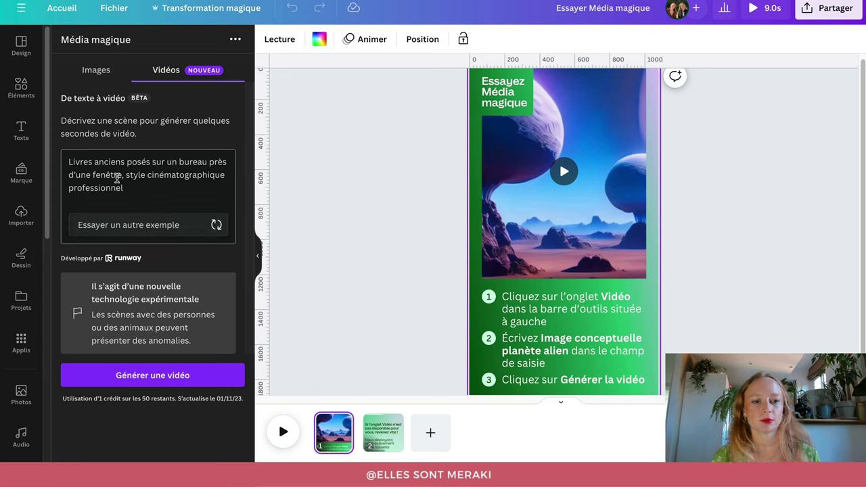
Step: Replace the prompt's text before "style cinématographique professionnel" with "femme qui travaille derrière un ordinateur, environnement féminin," and generate the video
left_click_drag(123, 176, 69, 161)
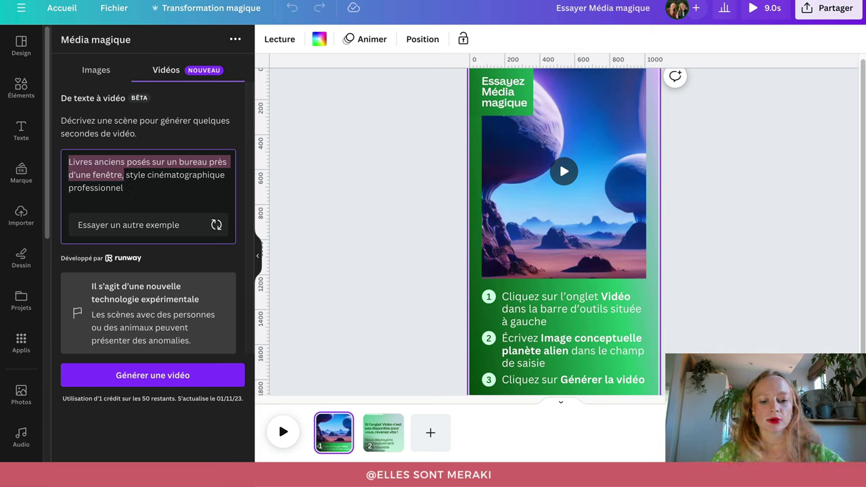
type("femme qui trava")
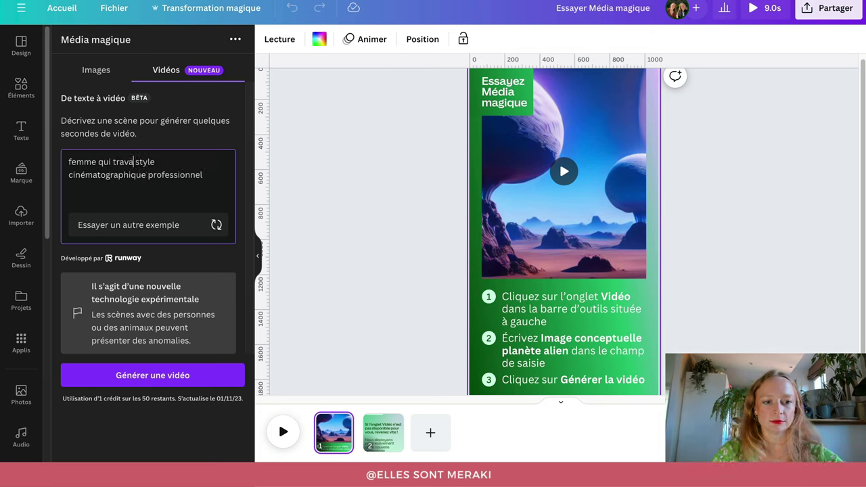
type("ille derrièreu")
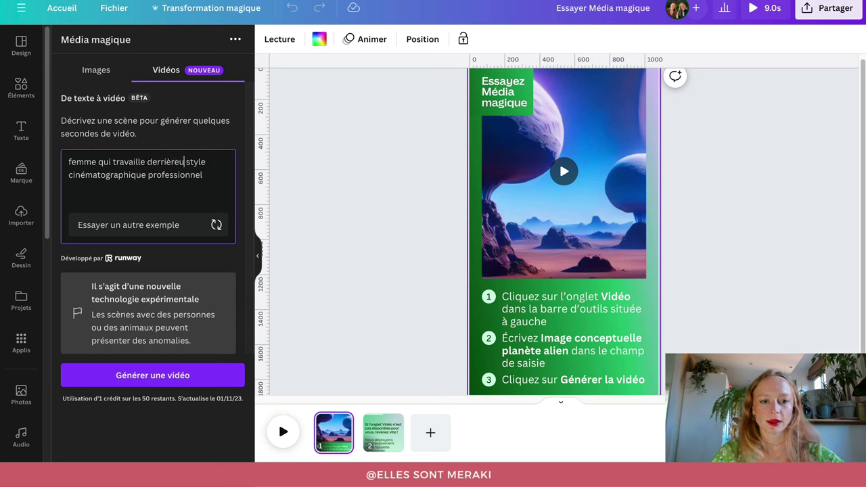
type("n ordinate")
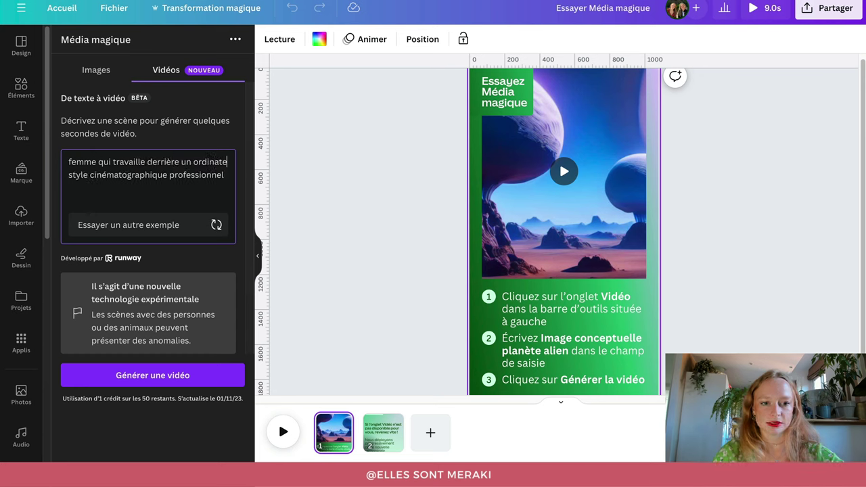
type("ur, environne")
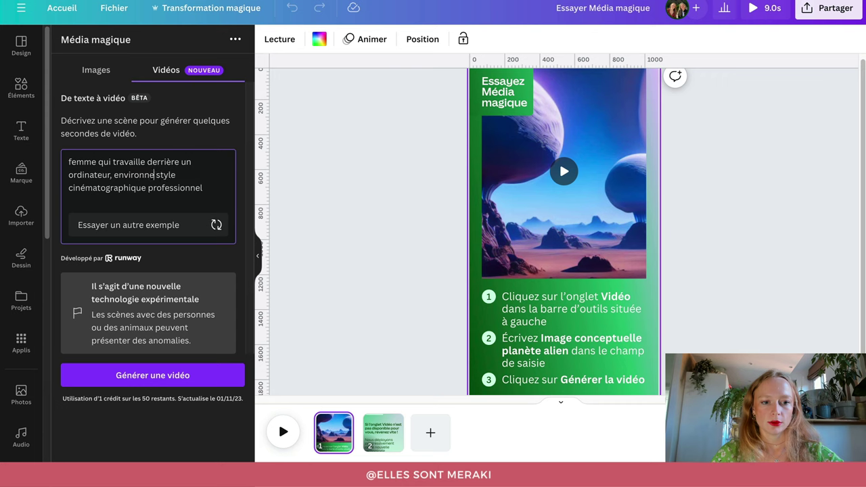
type("ment féminin ")
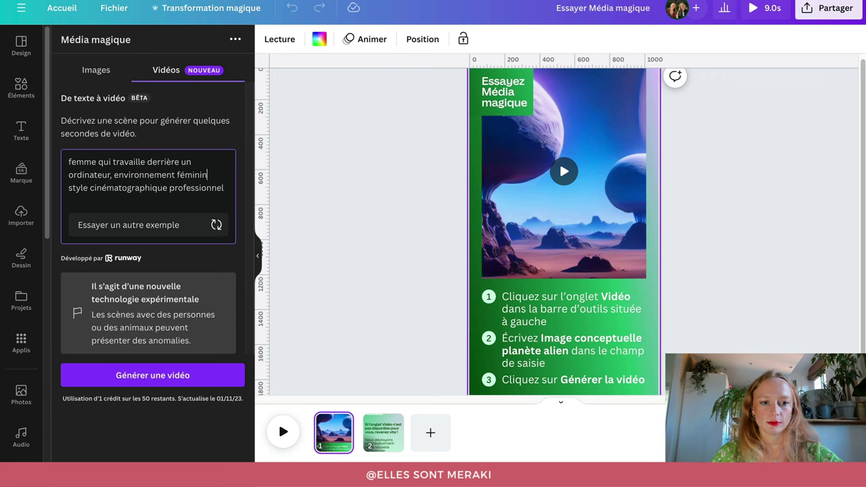
type(",")
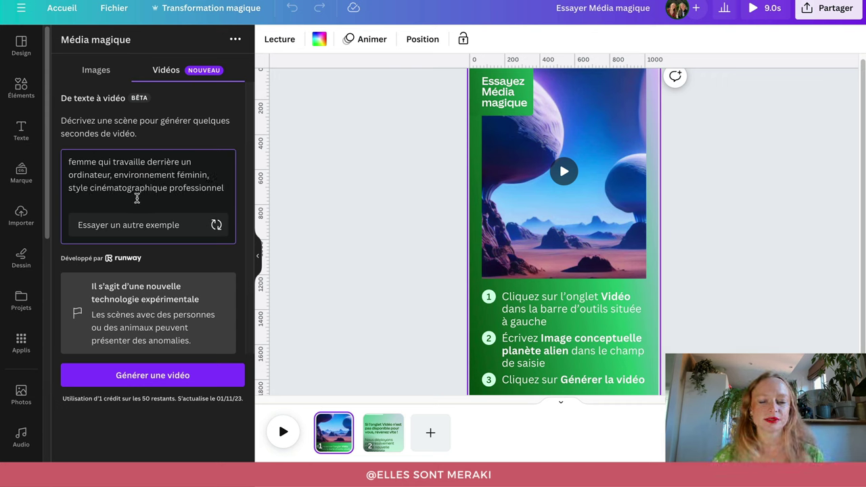
left_click(167, 383)
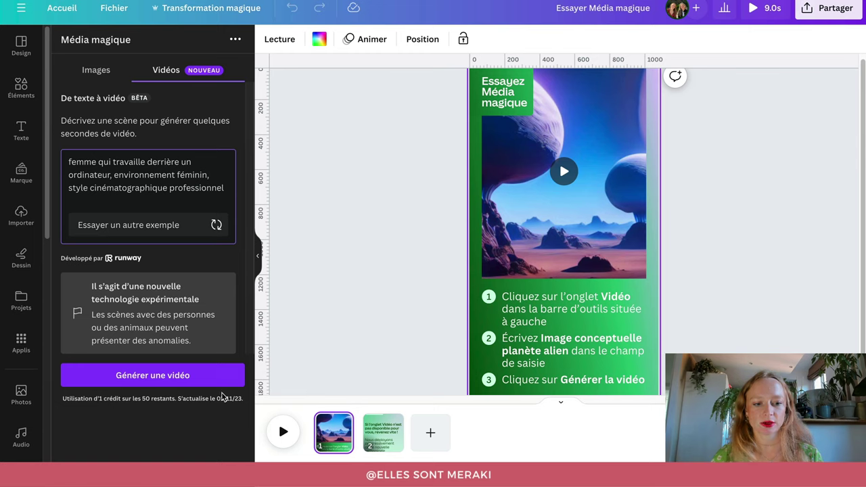
left_click(188, 377)
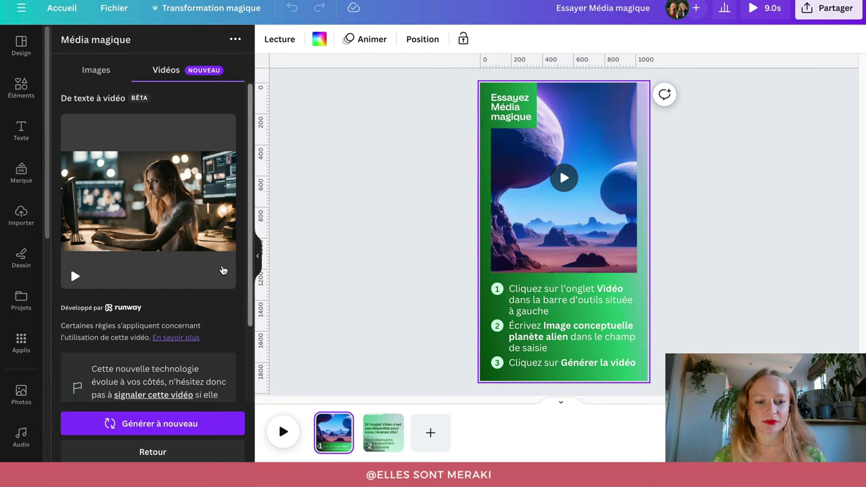
Step: Play the generated video of the woman at the computer and review the information and prompt below it
left_click(75, 275)
left_click(224, 271)
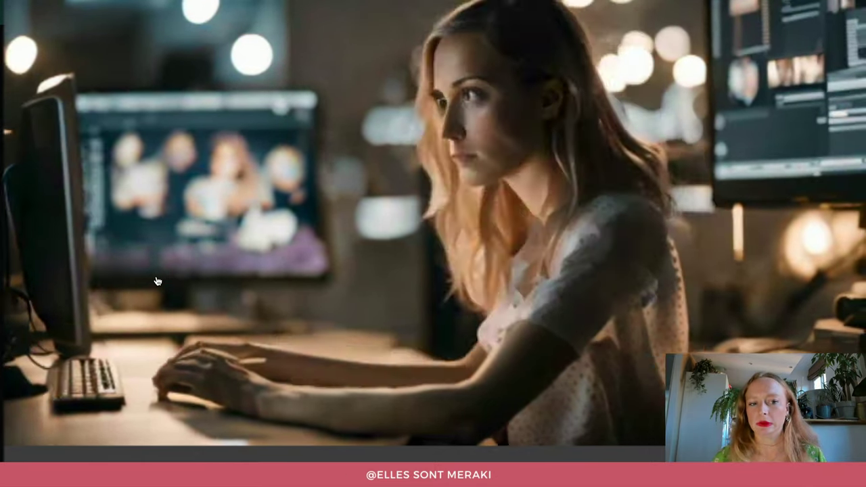
key("Escape")
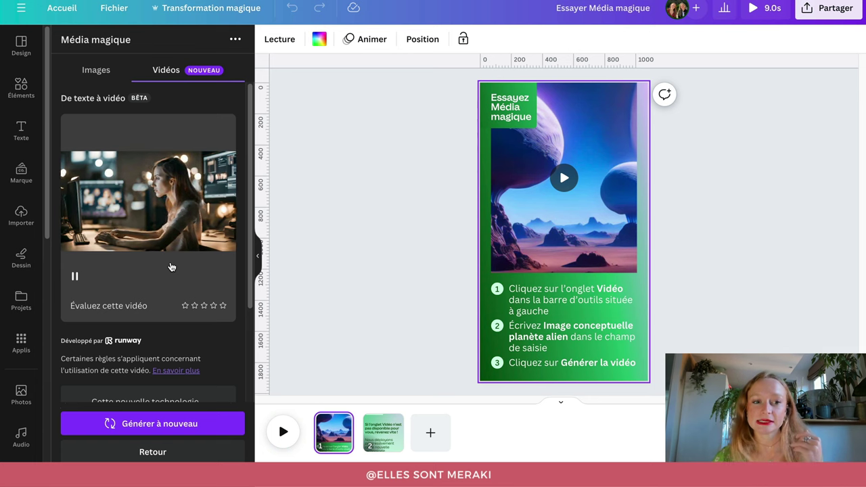
scroll(144, 277, "down", 3)
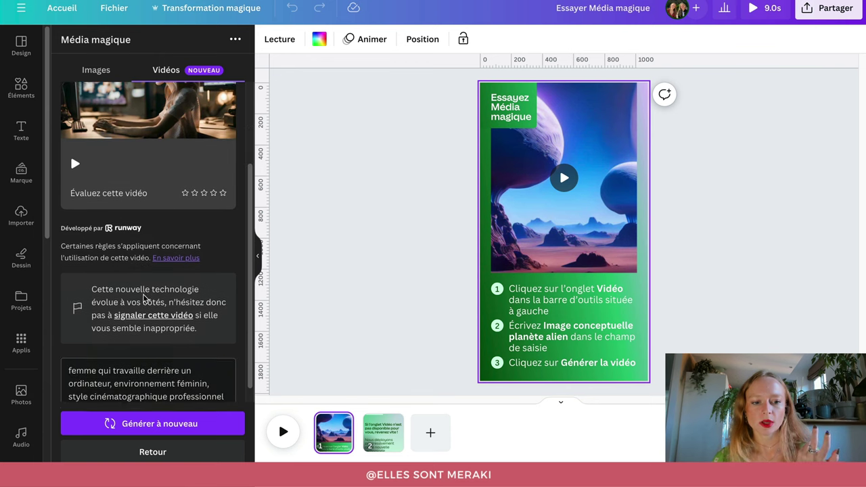
scroll(144, 298, "down", 1)
scroll(126, 371, "up", 4)
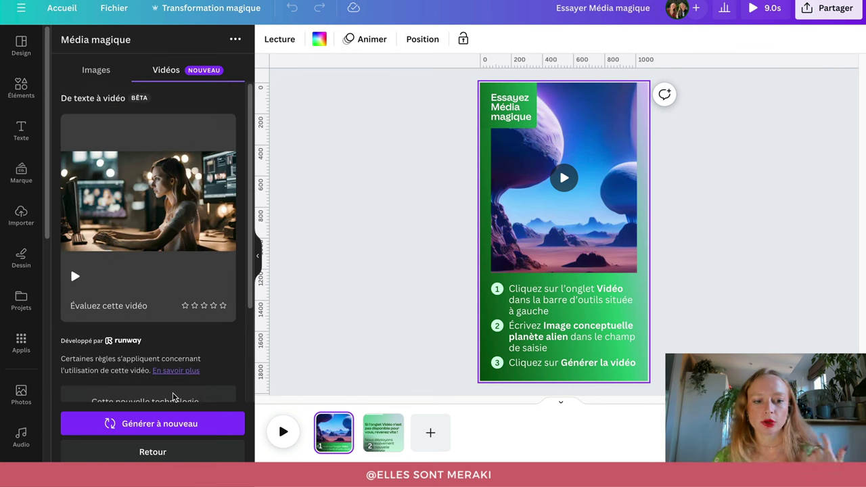
scroll(174, 397, "down", 1)
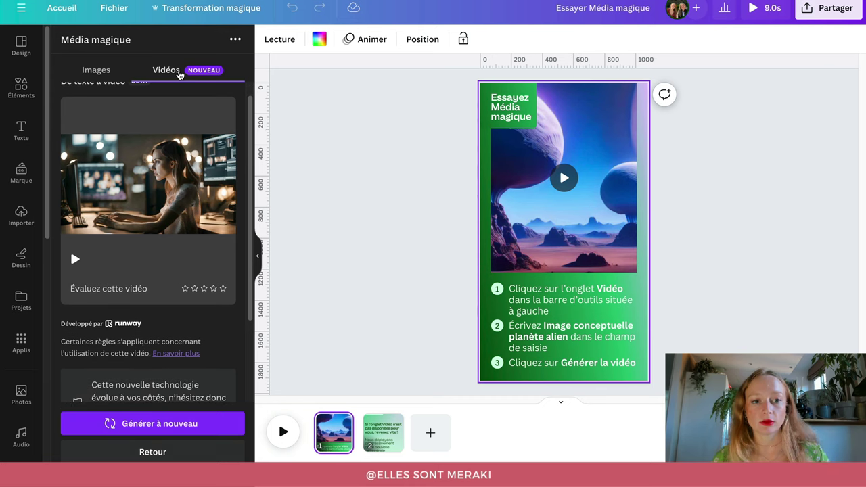
Step: Return to the empty video prompt, enter "neige qui tombe" and generate a new video
left_click(173, 453)
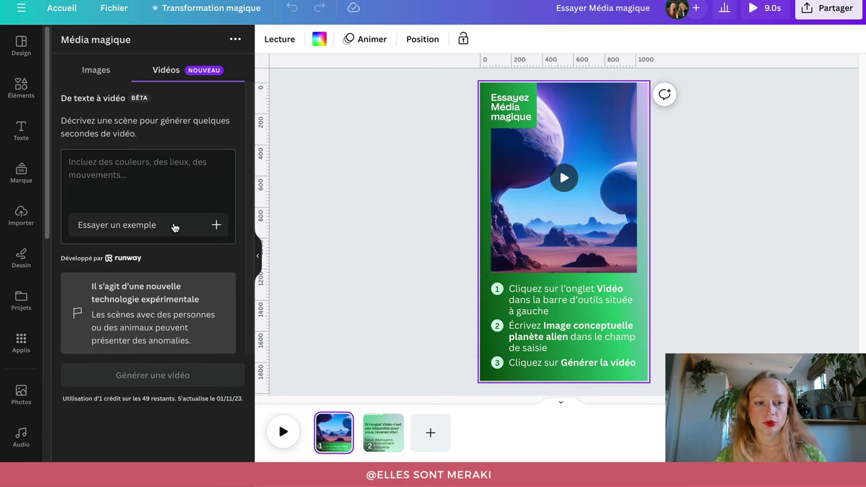
left_click(157, 192)
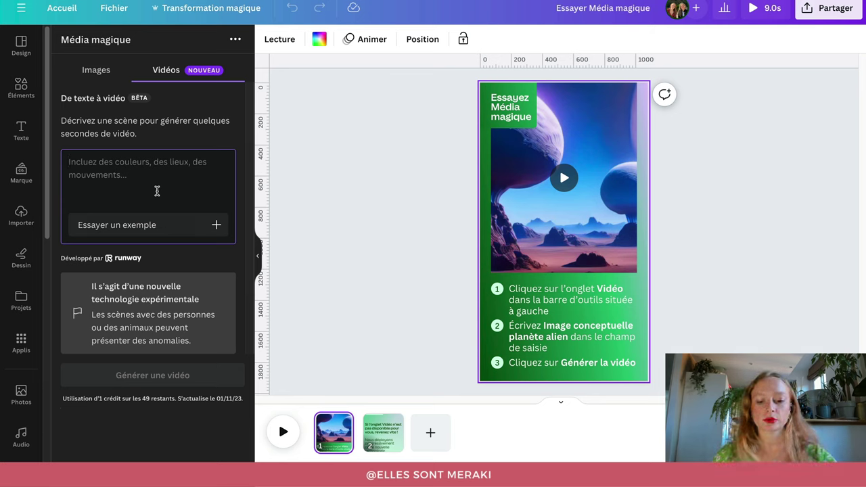
type("nieg")
type("eige")
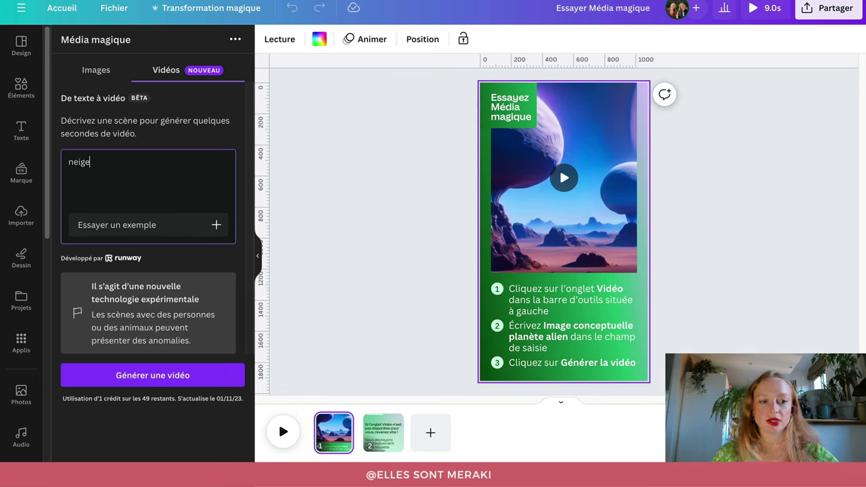
type(" qu")
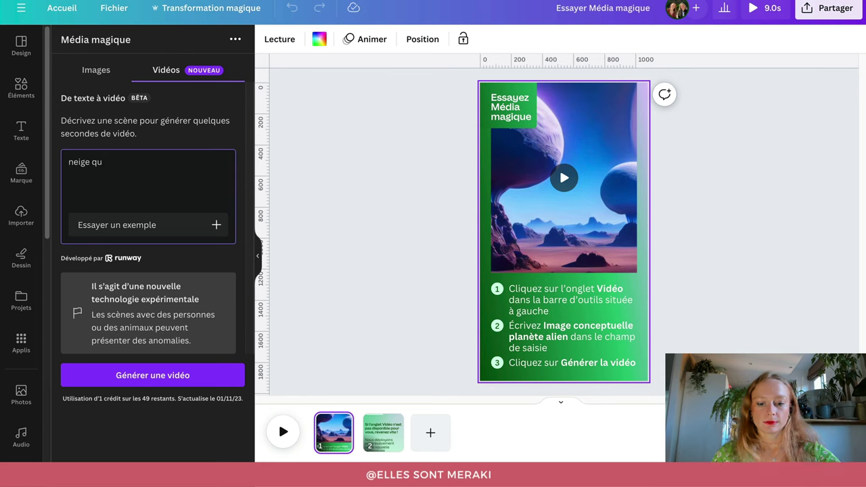
type("im tom")
key("BackSpace")
key("BackSpace")
key("BackSpace")
key("BackSpace")
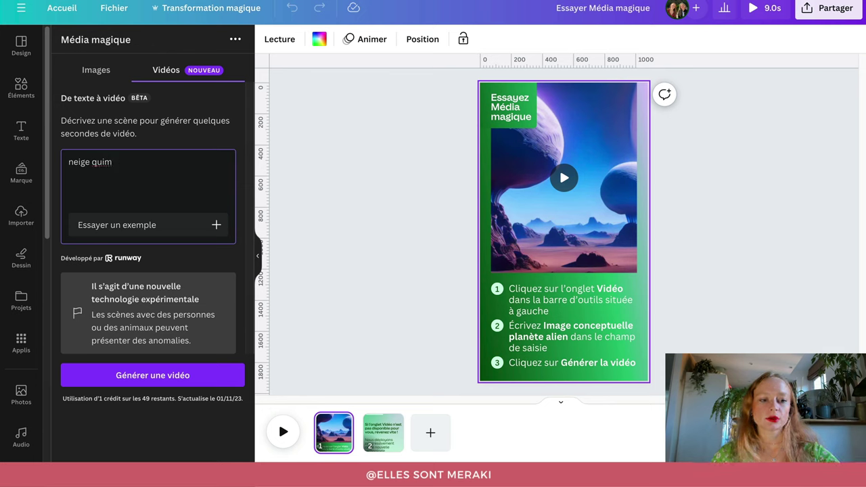
type("mbe")
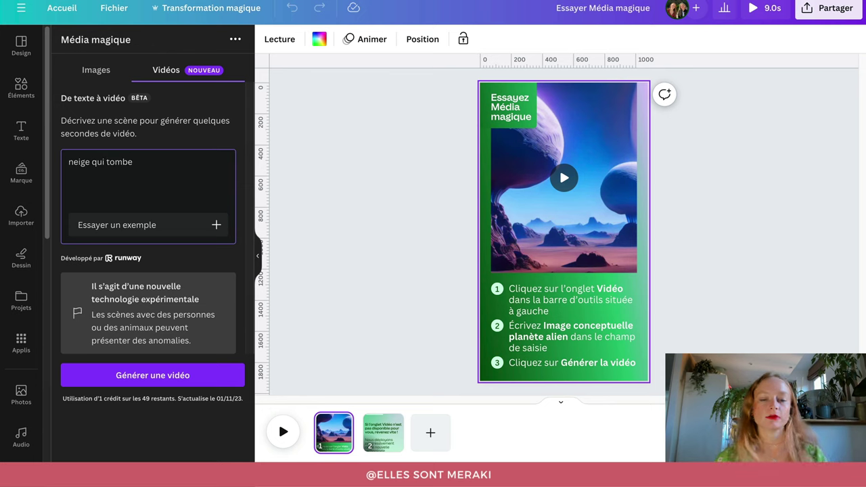
left_click(128, 380)
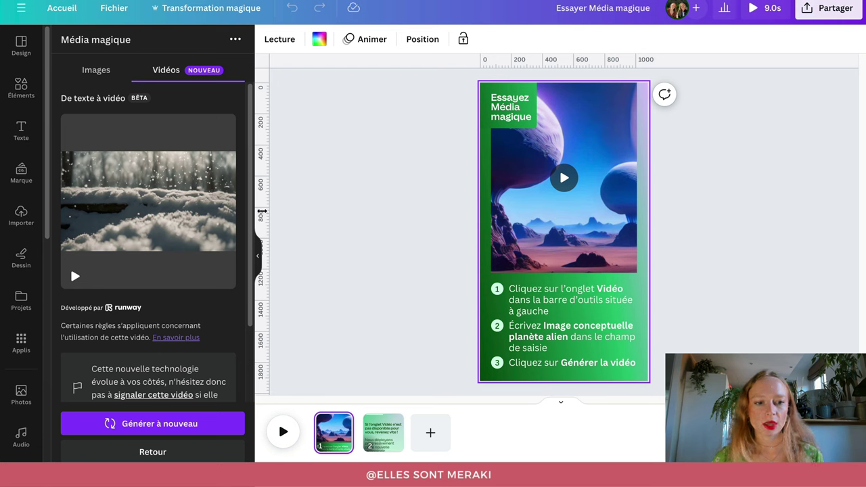
Step: Add a blank page after page 2 and insert the generated snow video on it
mouse_move(152, 216)
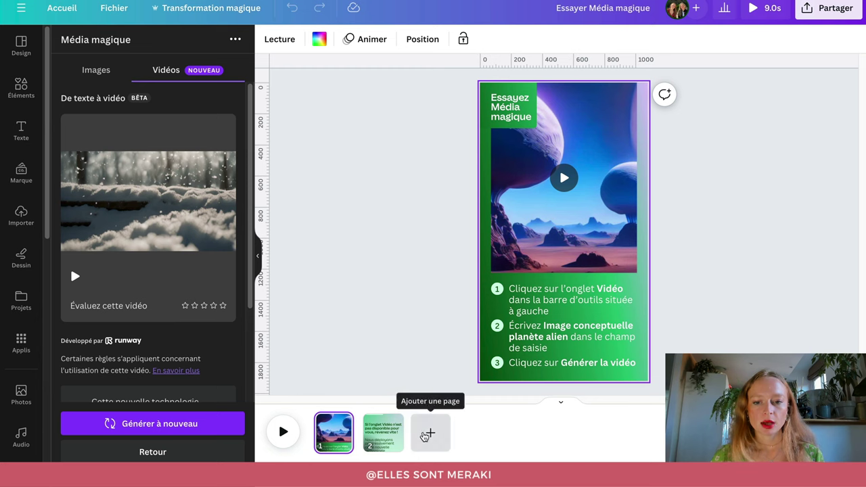
left_click(421, 434)
left_click(157, 199)
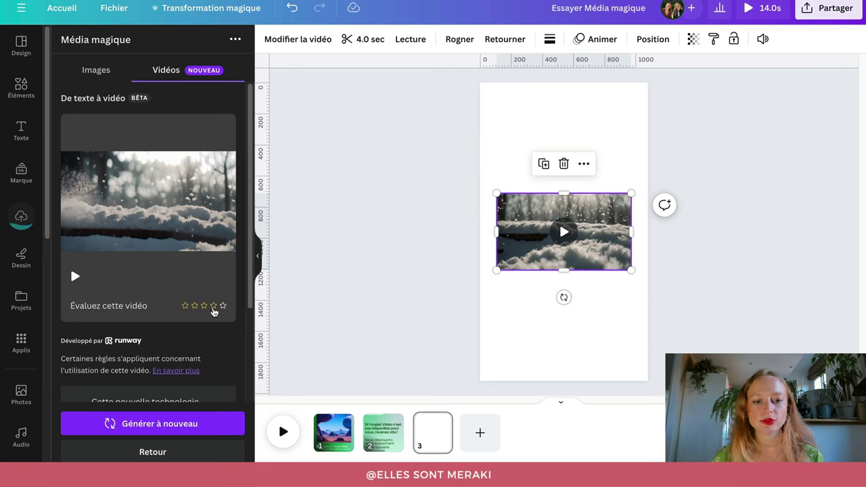
Step: Rate the generated snow video three stars and look over the details below it
left_click(204, 306)
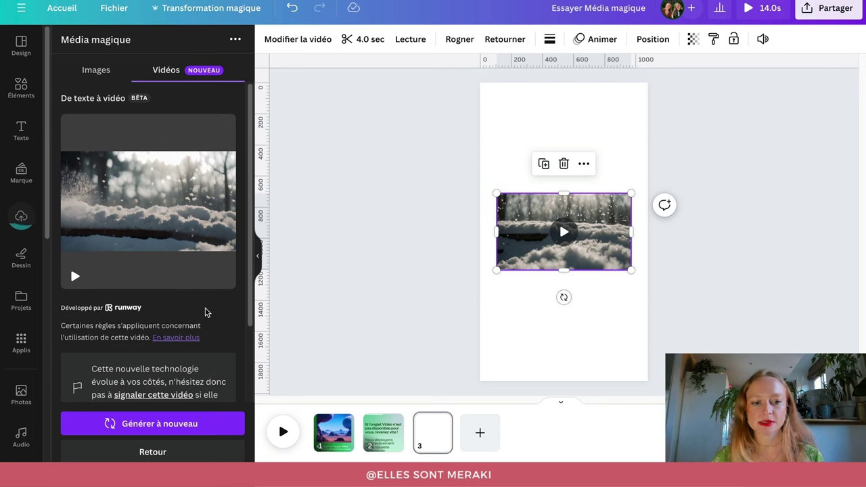
scroll(211, 321, "down", 3)
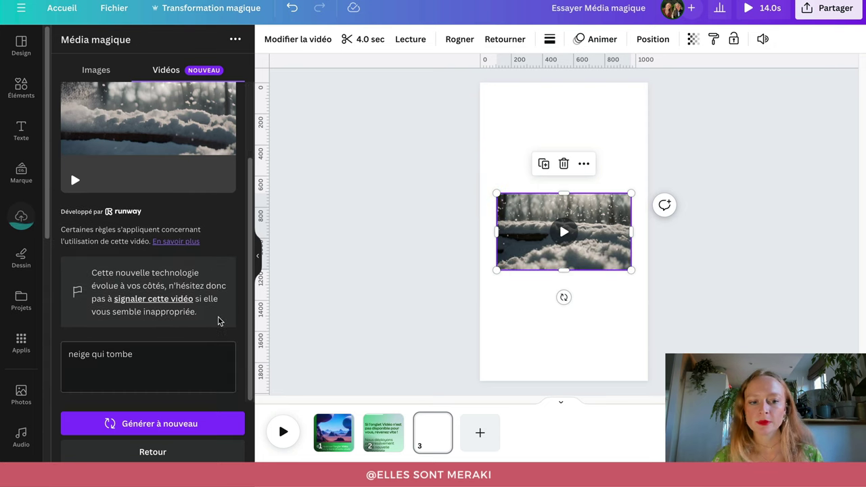
scroll(220, 319, "up", 3)
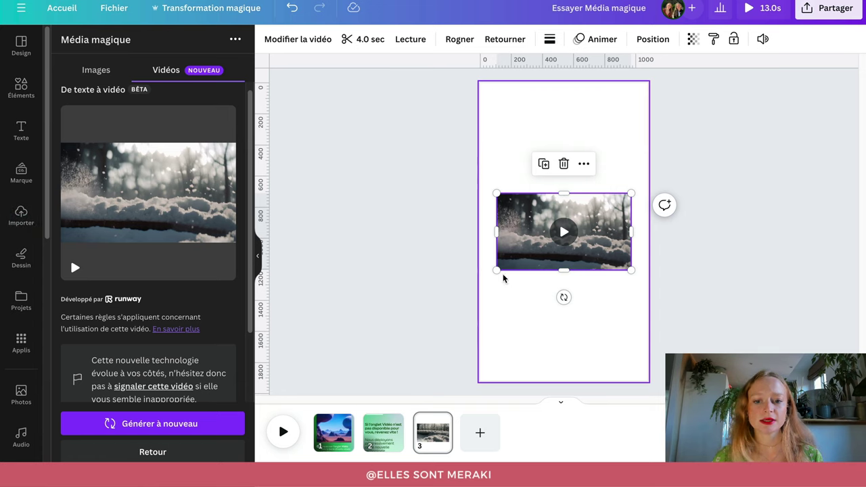
Step: Enlarge the snow video on page 3 to the full page width and centre it on the page
left_click_drag(496, 270, 462, 290)
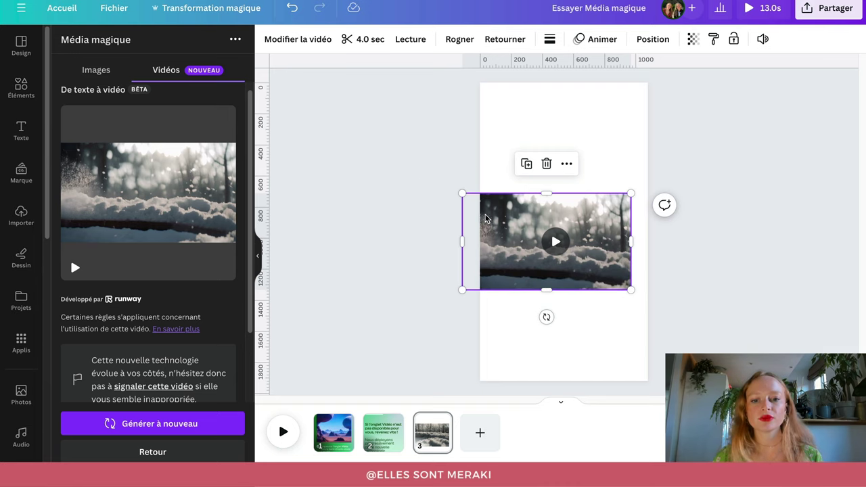
left_click_drag(616, 265, 633, 254)
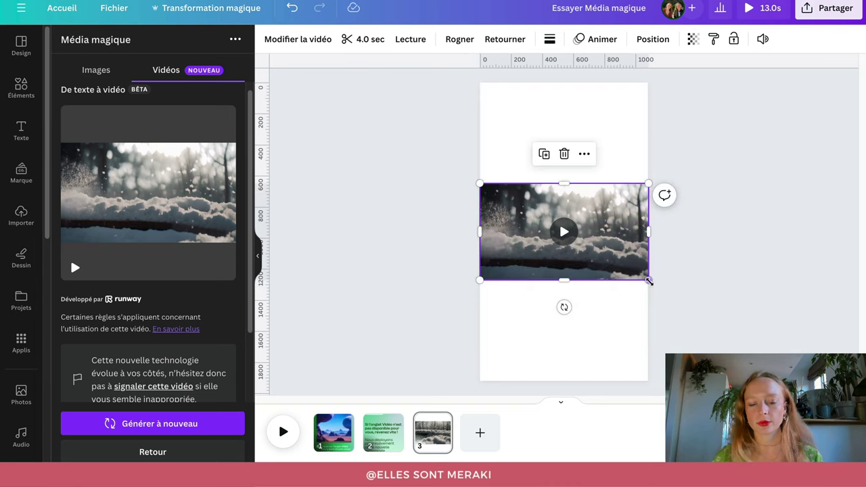
left_click(409, 208)
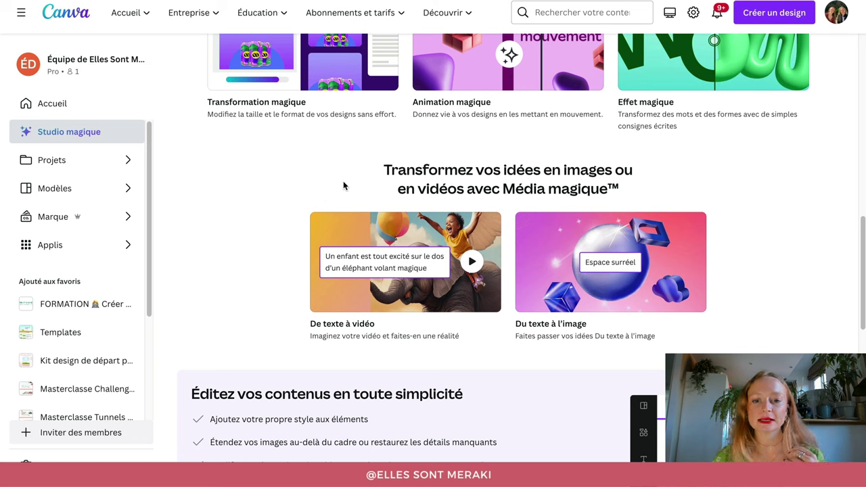
Step: Create a new blank square Instagram post design, 1080 × 1080 px
left_click(745, 19)
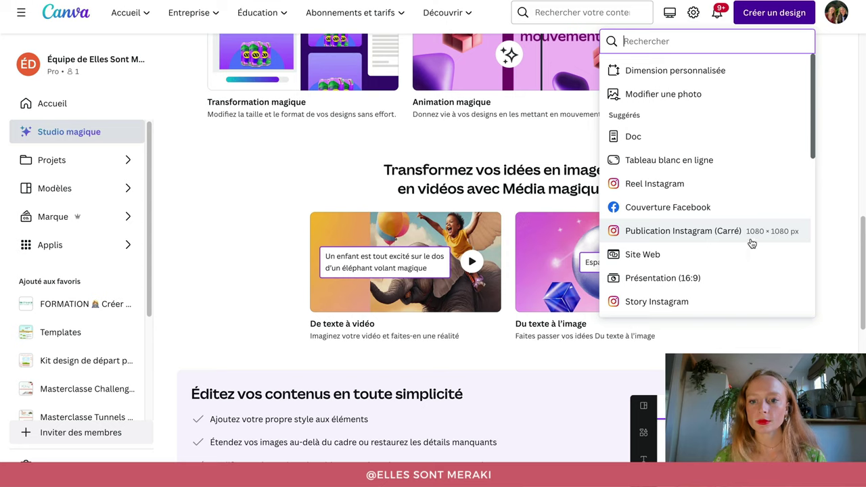
left_click(778, 232)
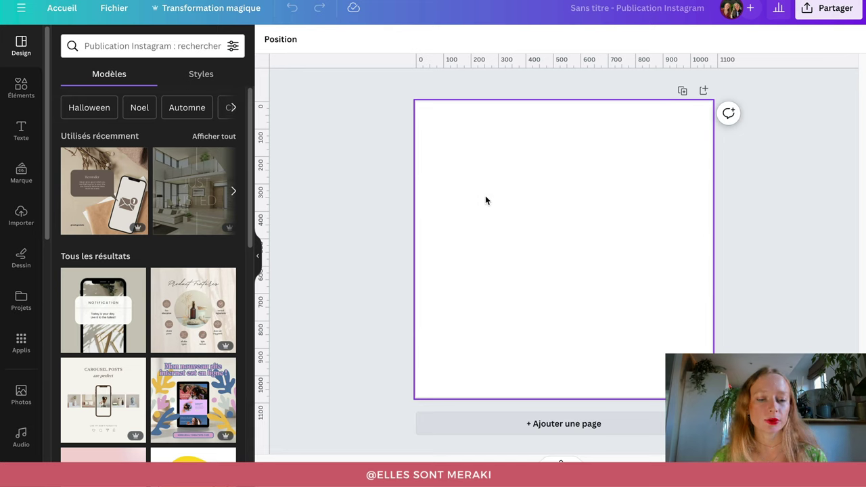
Step: Find Média magique among the AI apps and open its text-to-video generator in the new design
left_click(20, 346)
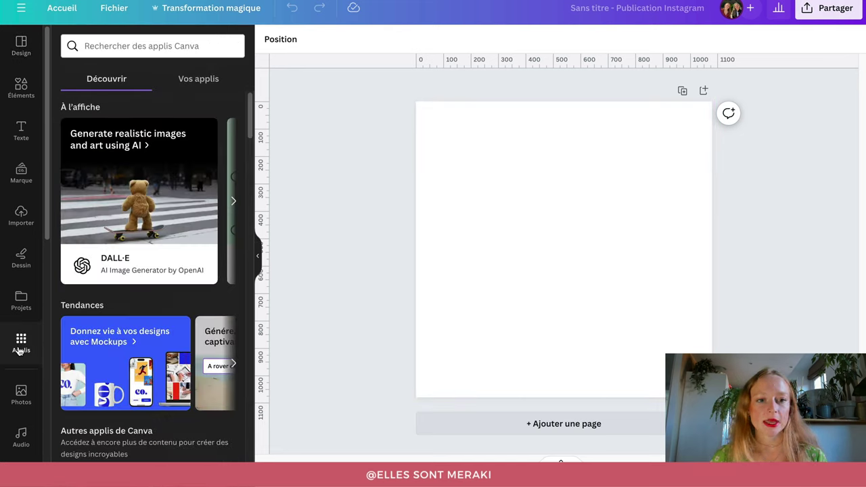
scroll(159, 257, "down", 5)
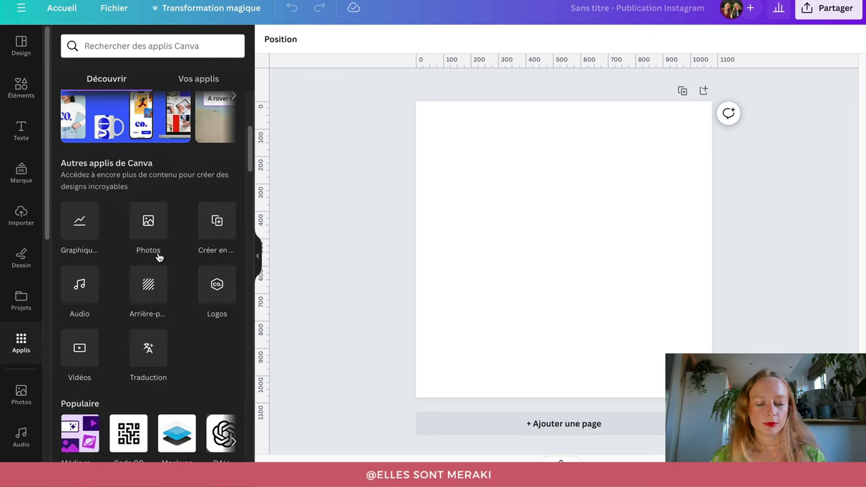
scroll(159, 257, "down", 4)
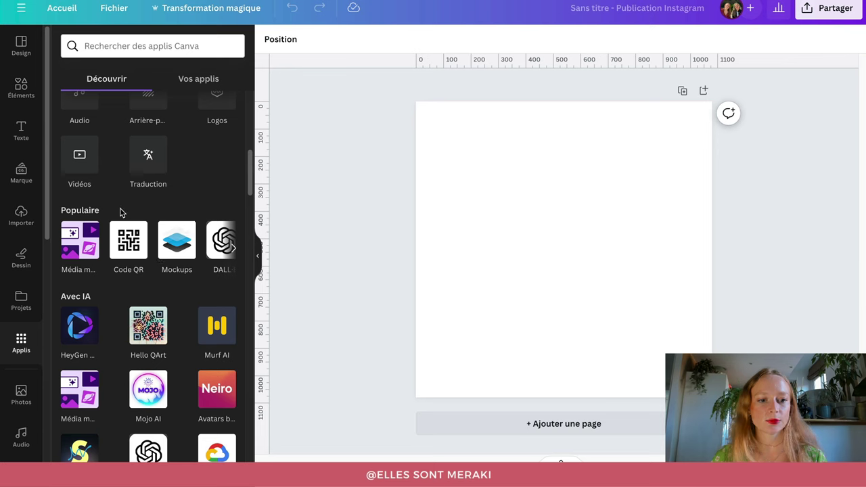
scroll(78, 254, "down", 3)
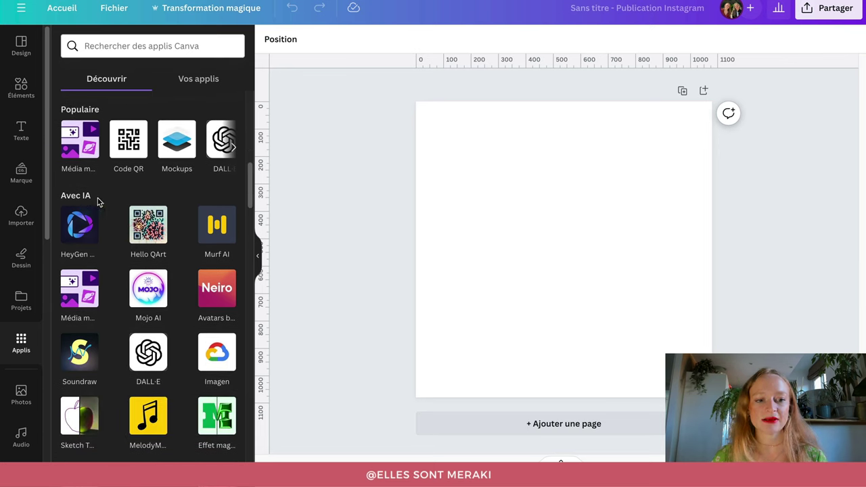
left_click(75, 300)
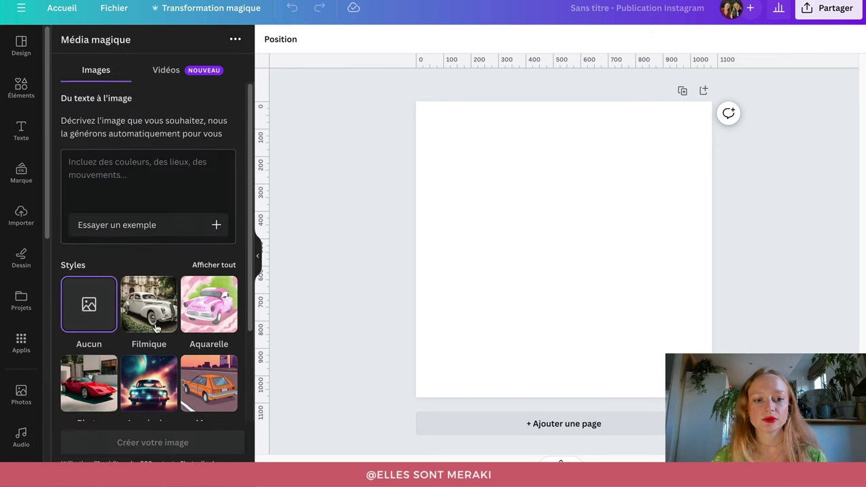
left_click(181, 74)
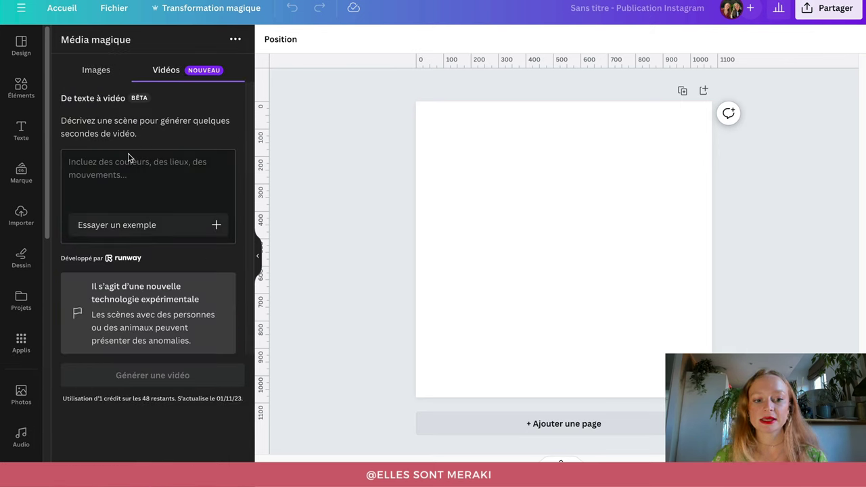